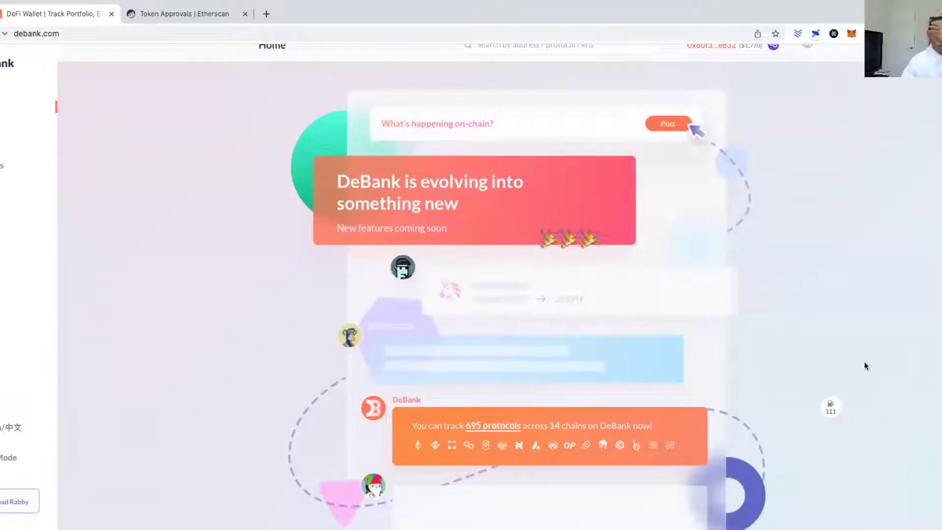
# - Search Etherscan's Token Approvals for the pasted wallet address, which shows no approved contracts
pyautogui.click(170, 14)
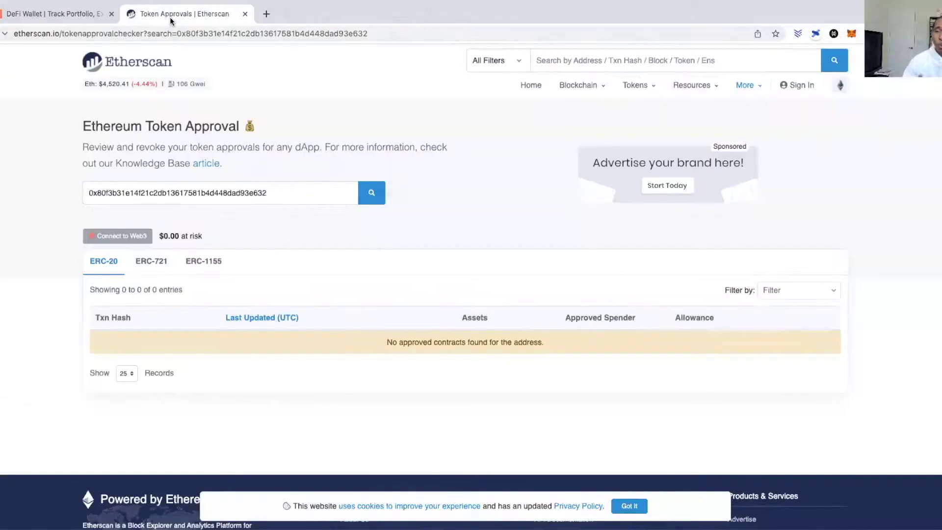
pyautogui.click(526, 88)
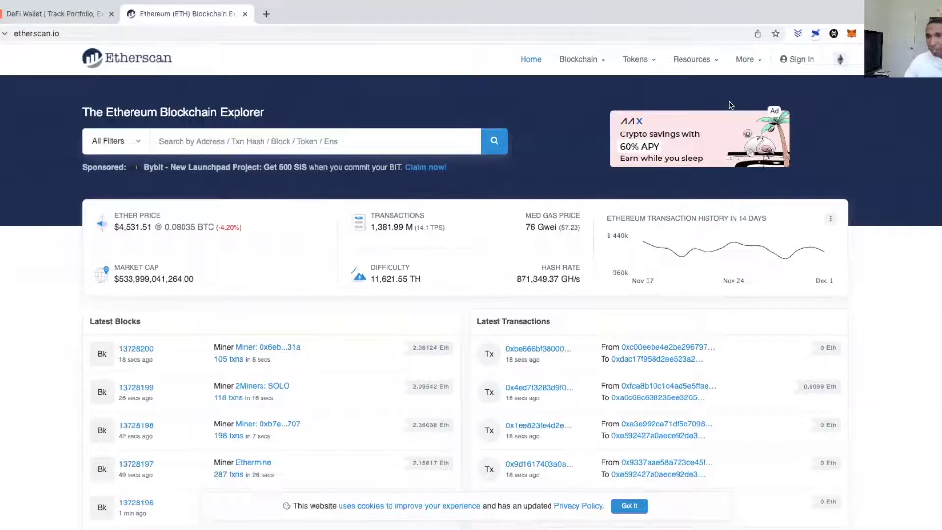
pyautogui.moveTo(748, 85)
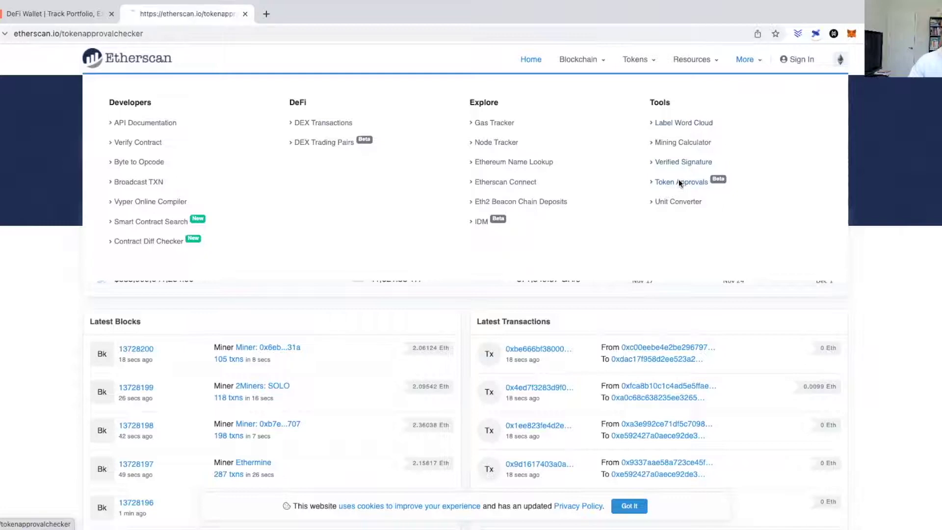
pyautogui.rightClick(155, 192)
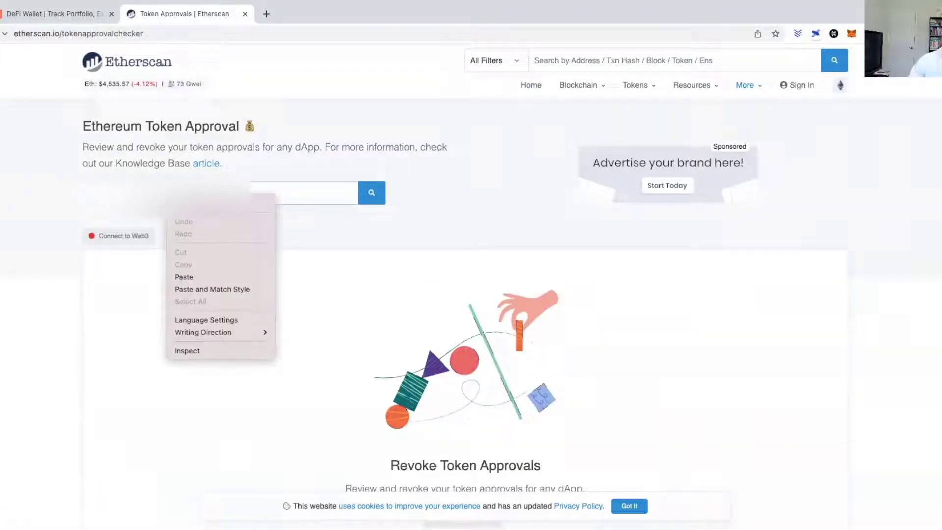
pyautogui.click(201, 278)
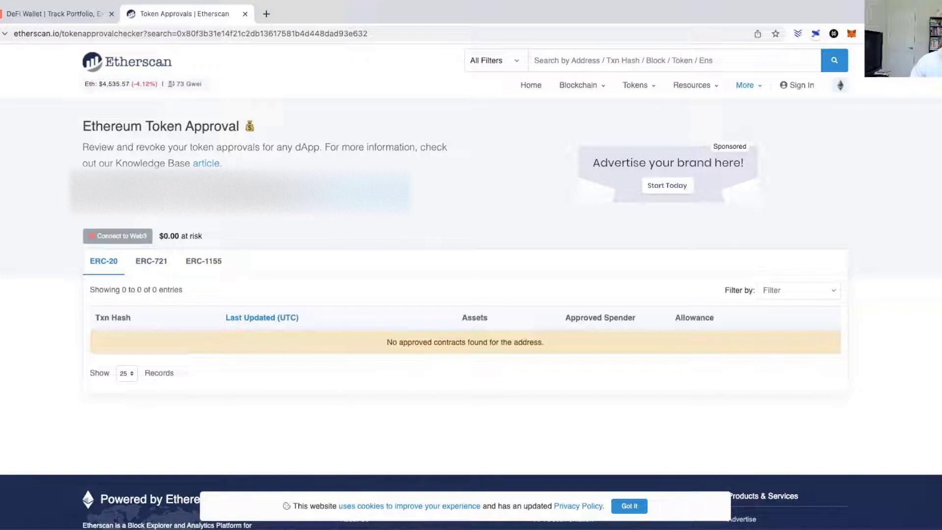
# - View the MetaMask account's address page on the Polygon explorer
pyautogui.click(853, 33)
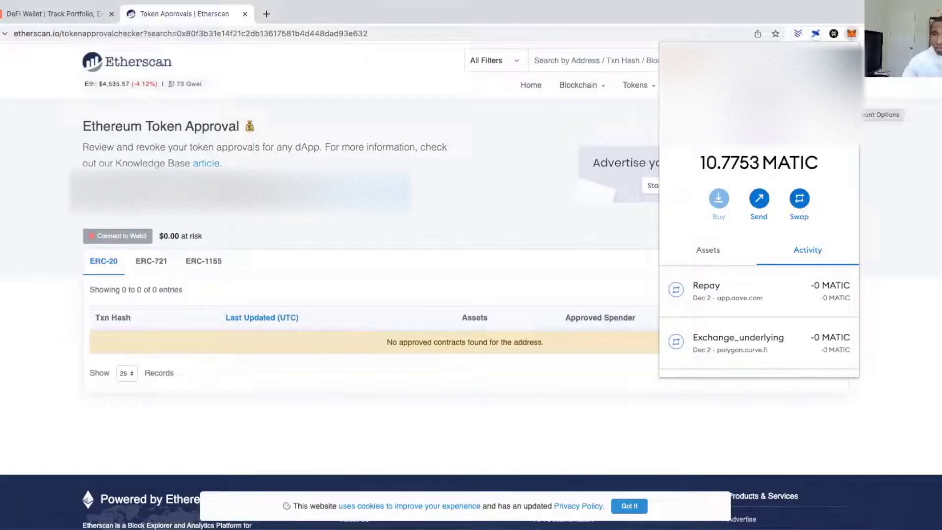
pyautogui.click(847, 103)
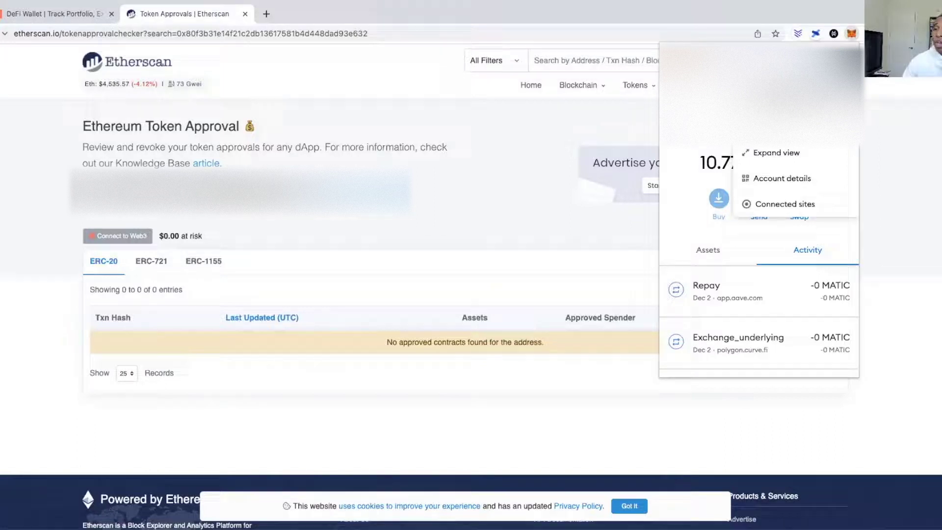
pyautogui.press('Escape')
pyautogui.click(847, 103)
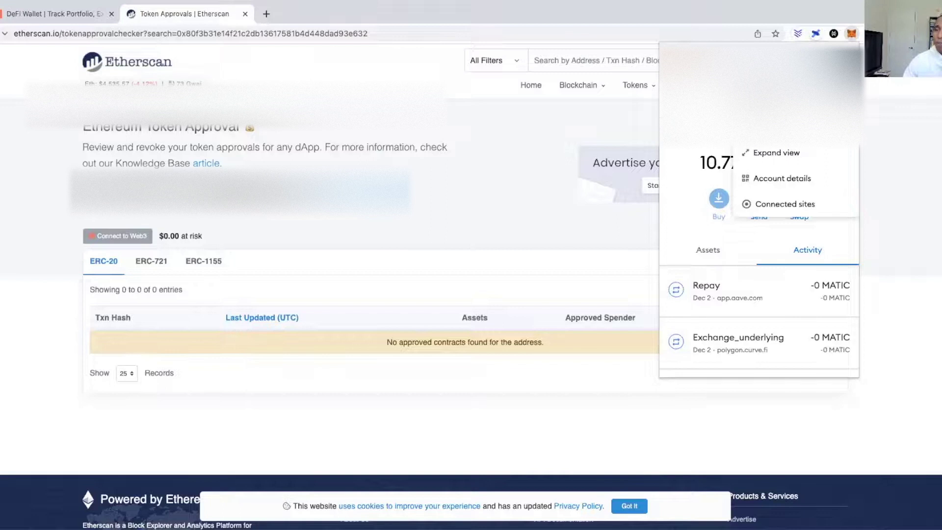
pyautogui.click(776, 229)
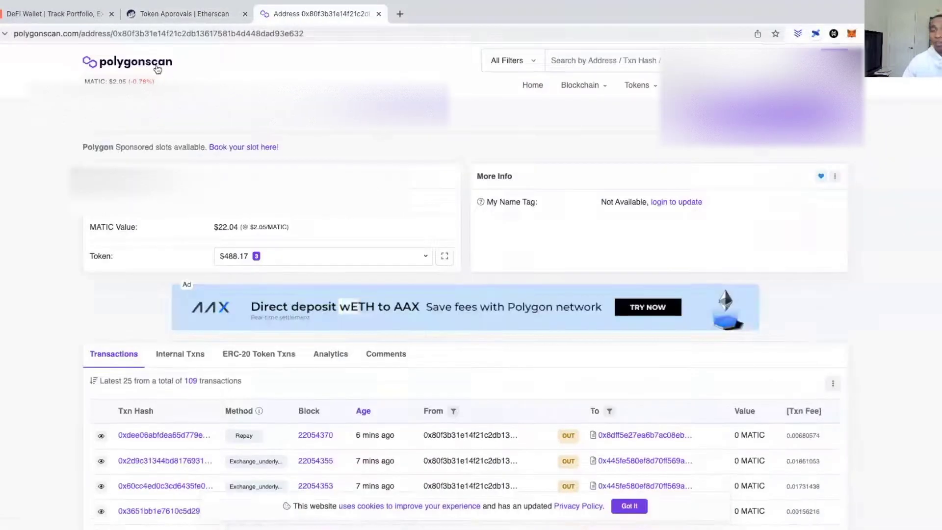
# - Check the Etherscan tab, then return to the Polygonscan address page
pyautogui.click(168, 14)
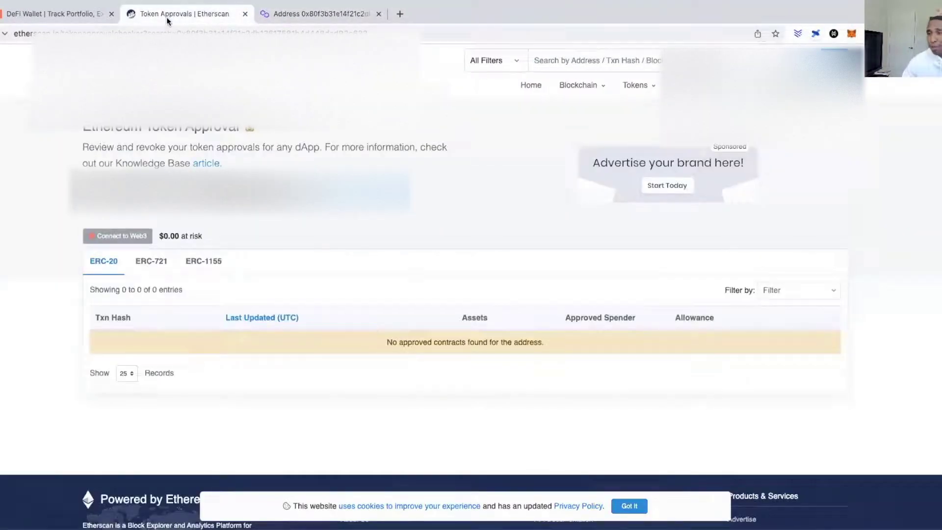
pyautogui.click(300, 14)
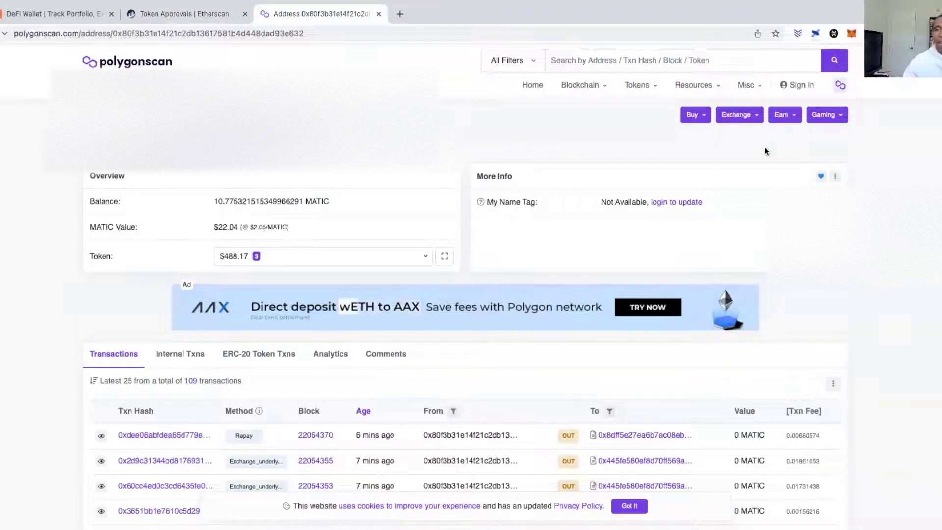
pyautogui.click(747, 85)
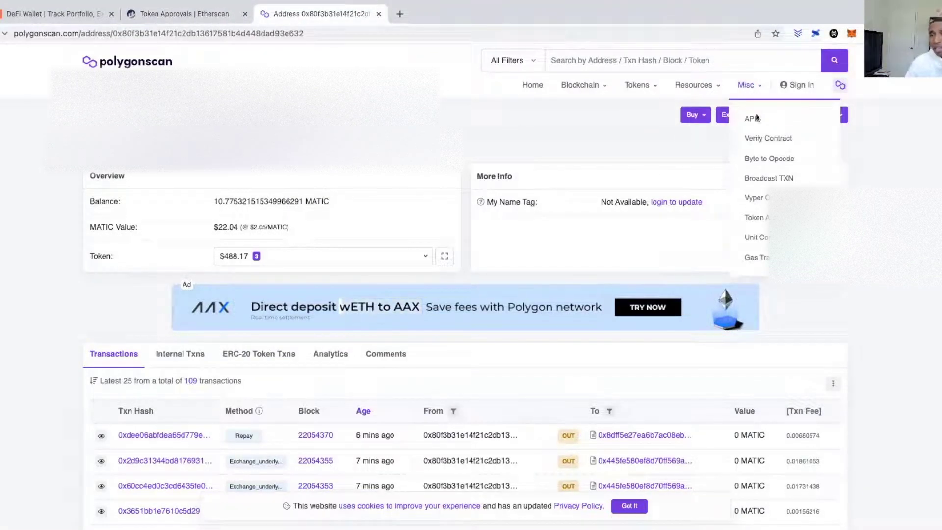
# - Look up the pasted wallet address in Polygonscan's Token Approvals, listing 8 approved contracts
pyautogui.click(763, 218)
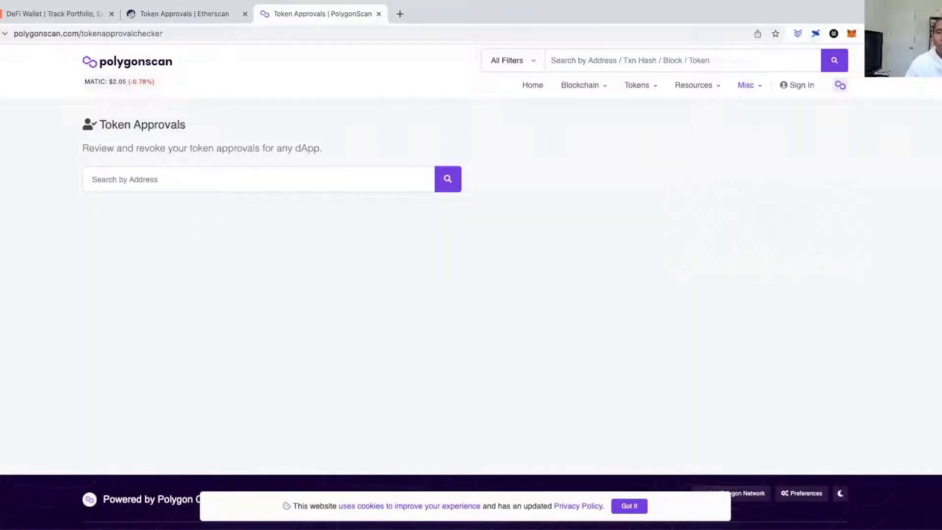
pyautogui.rightClick(207, 180)
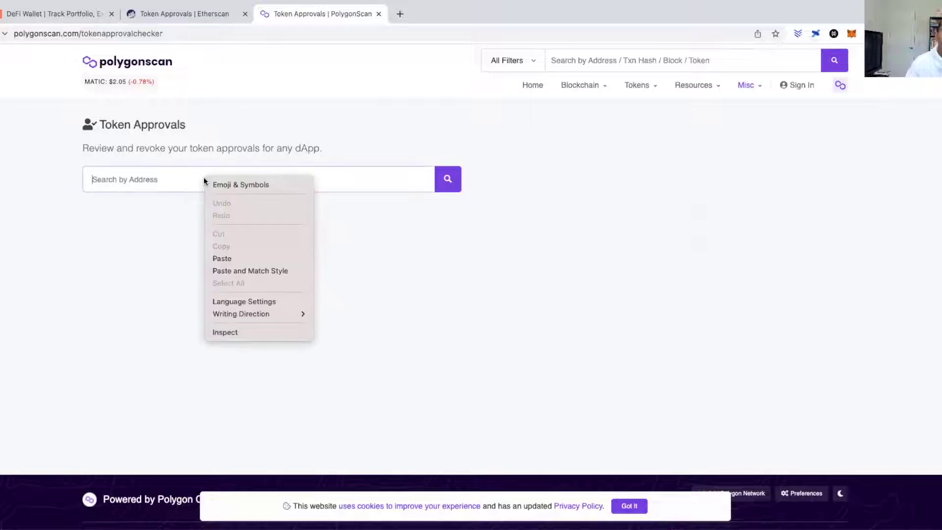
pyautogui.click(236, 258)
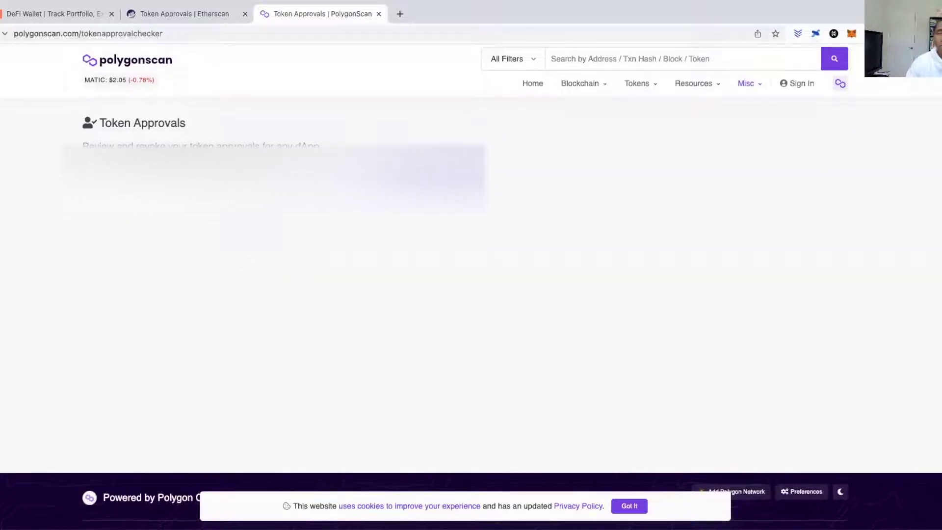
pyautogui.press('Return')
pyautogui.scroll(-1, 778, 248)
pyautogui.scroll(-1, 779, 248)
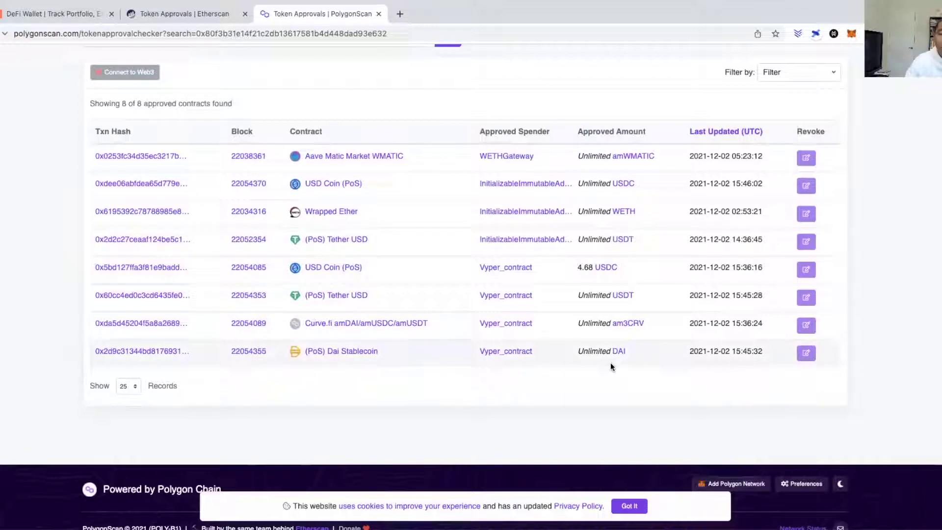
pyautogui.scroll(-1, 628, 428)
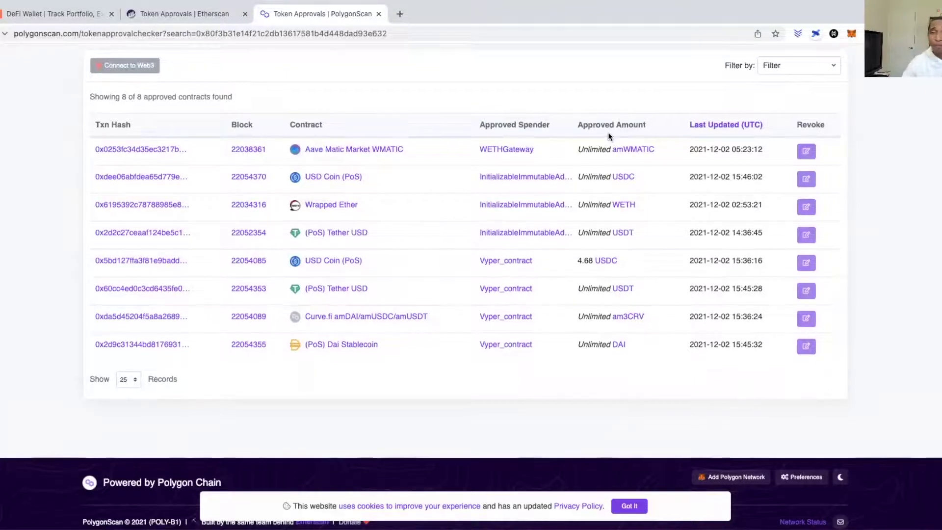
pyautogui.scroll(1, 609, 136)
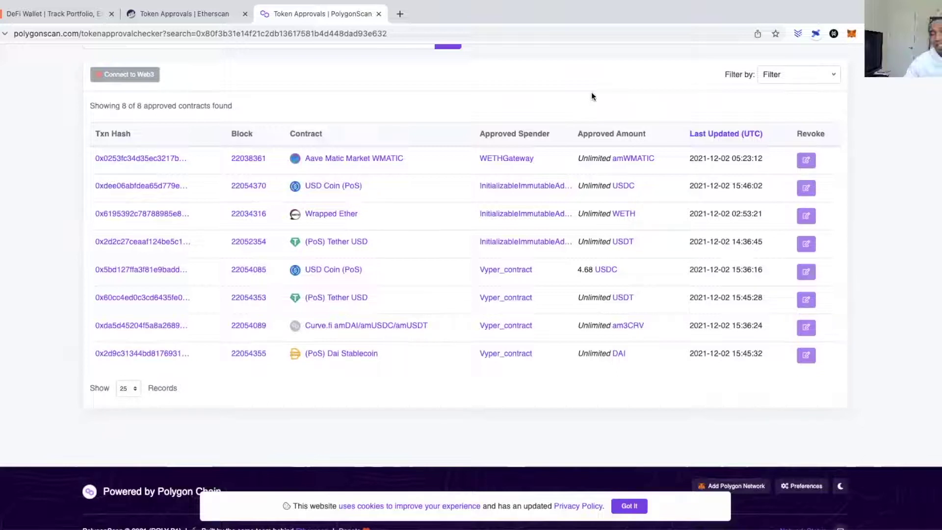
# - Switch back to the DeFi Wallet (DeBank) browser tab
pyautogui.click(21, 15)
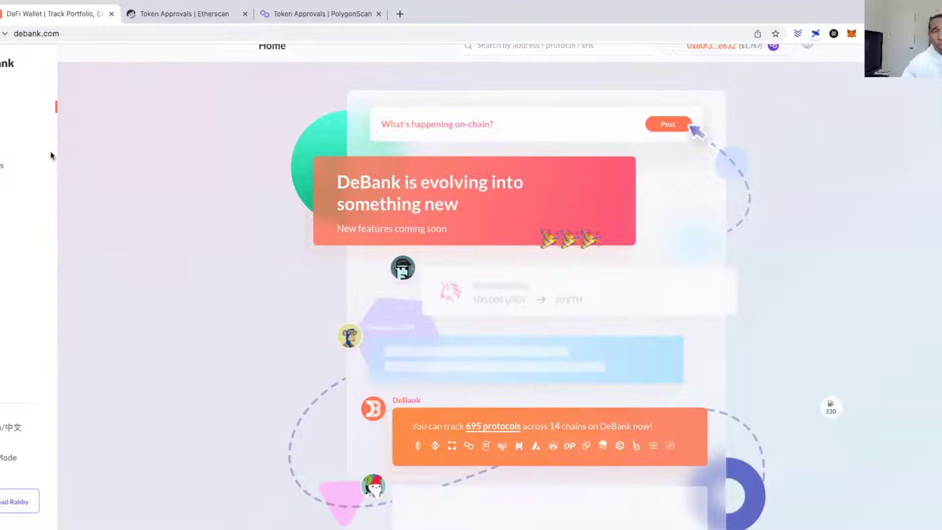
pyautogui.scroll(1, 69, 143)
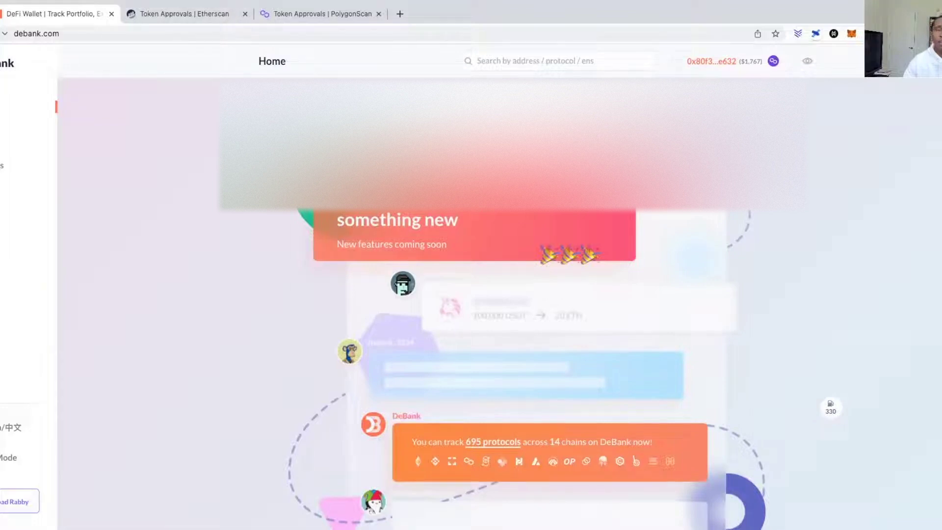
# - Open the wallet's DeBank approval list and filter it to the Polygon chain
pyautogui.click(724, 61)
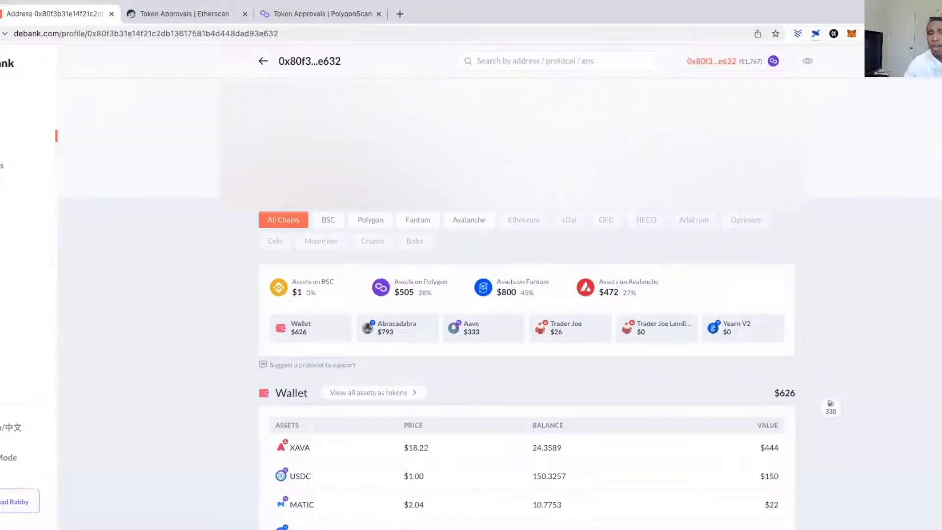
pyautogui.click(29, 136)
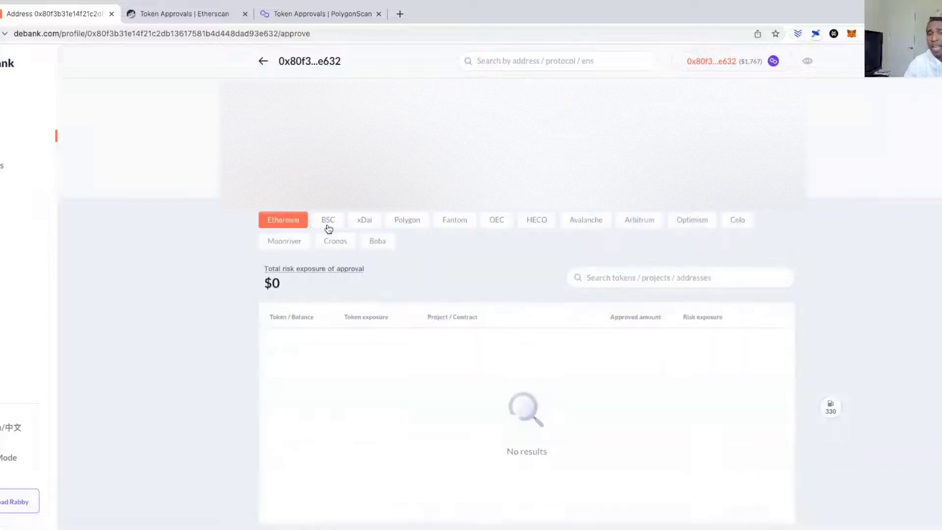
pyautogui.click(330, 220)
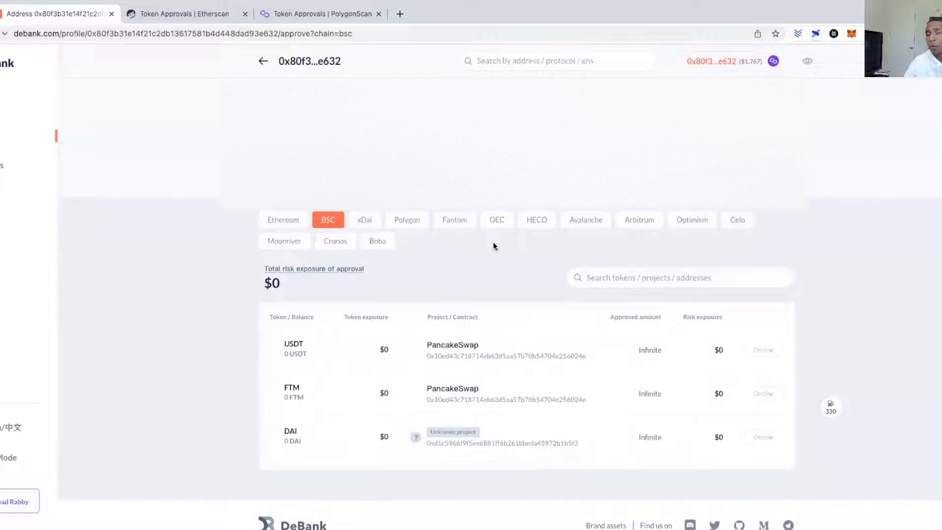
pyautogui.scroll(-1, 494, 246)
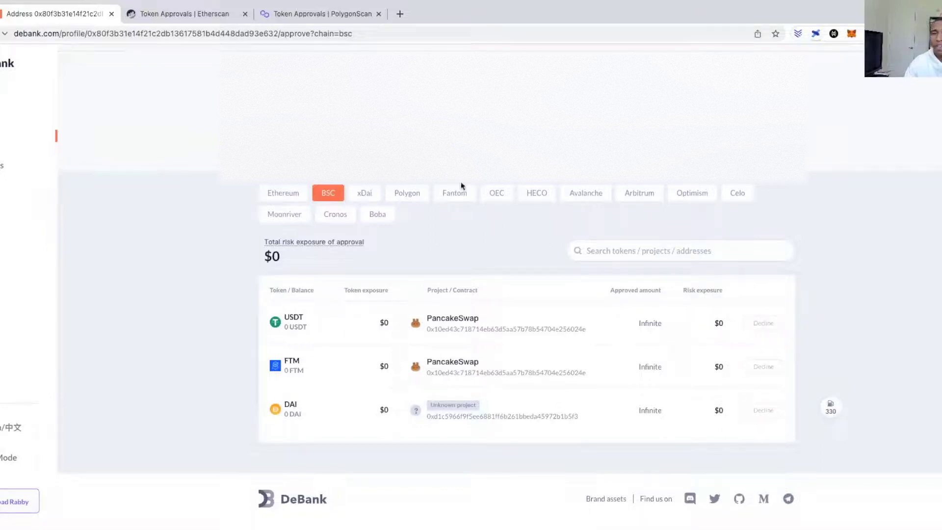
pyautogui.click(408, 193)
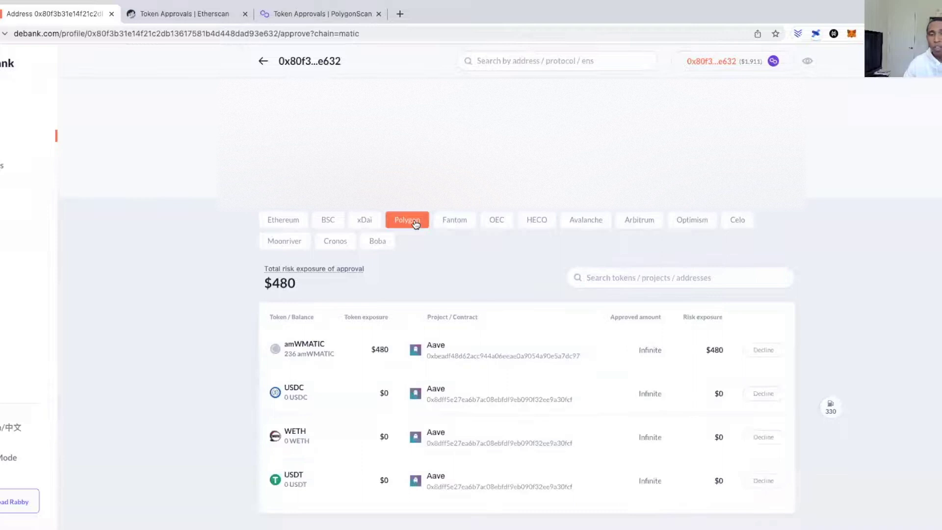
pyautogui.scroll(-2, 414, 223)
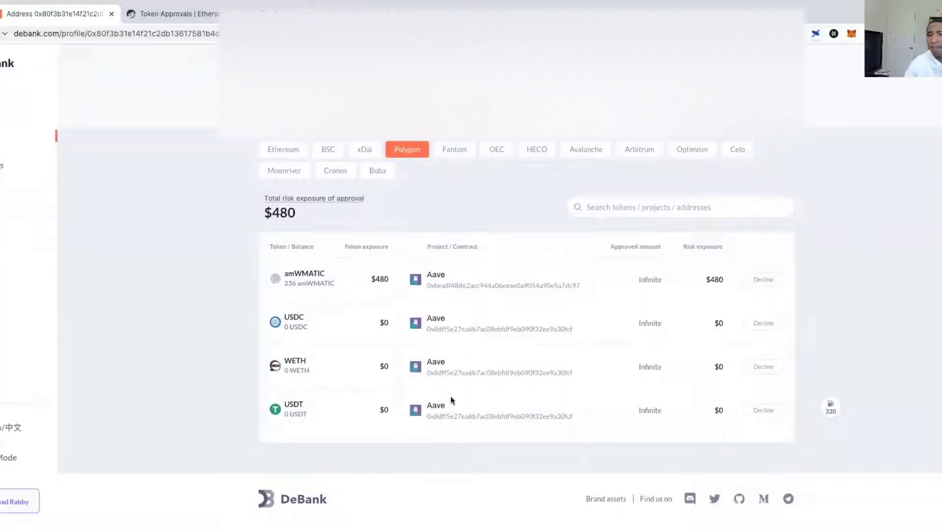
# - Highlight the $480 risk exposure of the infinite amWMATIC approval to Aave
pyautogui.doubleClick(715, 280)
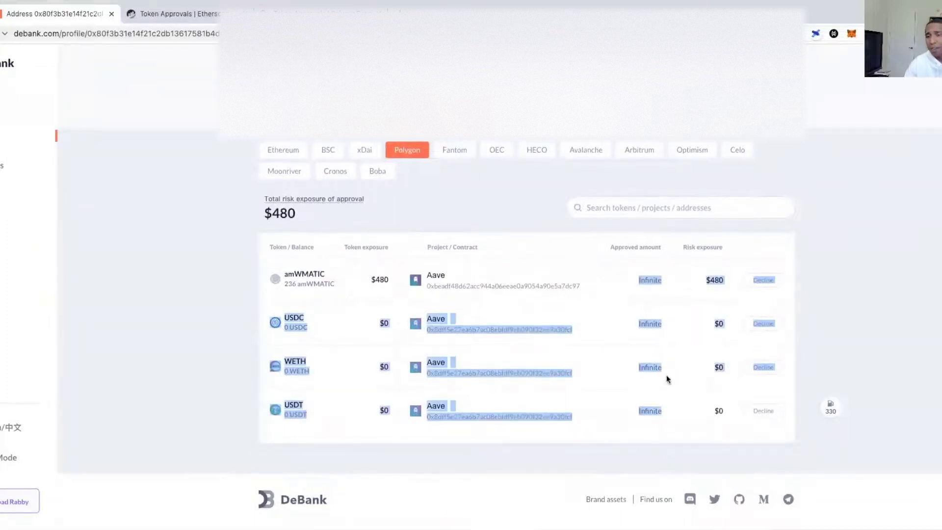
pyautogui.moveTo(736, 279); pyautogui.dragTo(647, 418)
pyautogui.moveTo(637, 281); pyautogui.dragTo(644, 414)
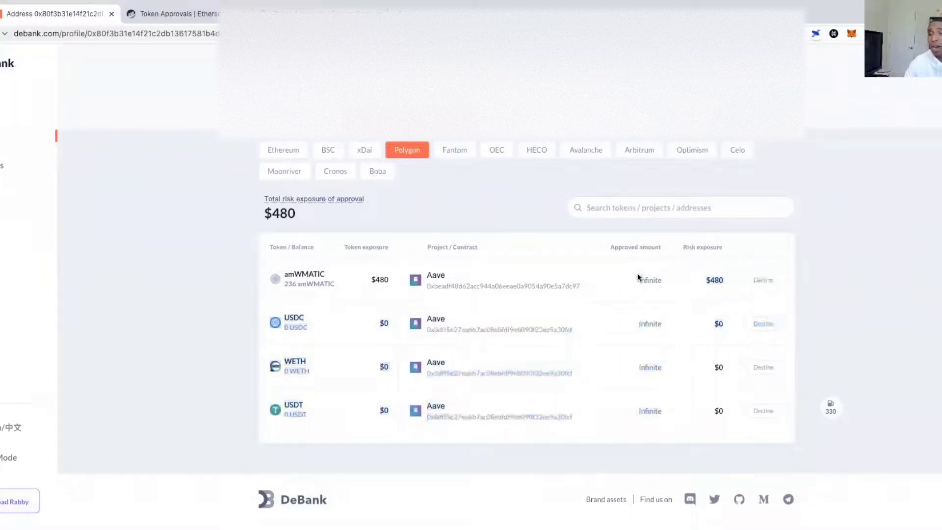
pyautogui.click(683, 360)
pyautogui.doubleClick(715, 280)
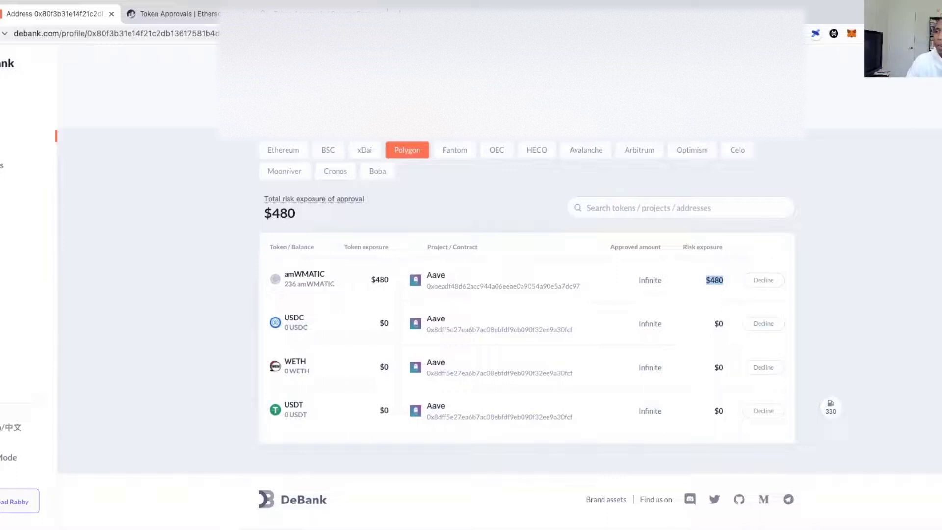
# - Switch MetaMask to Avalanche Mainnet and filter DeBank approvals to Avalanche, showing the $443 XAVA exposure
pyautogui.click(853, 34)
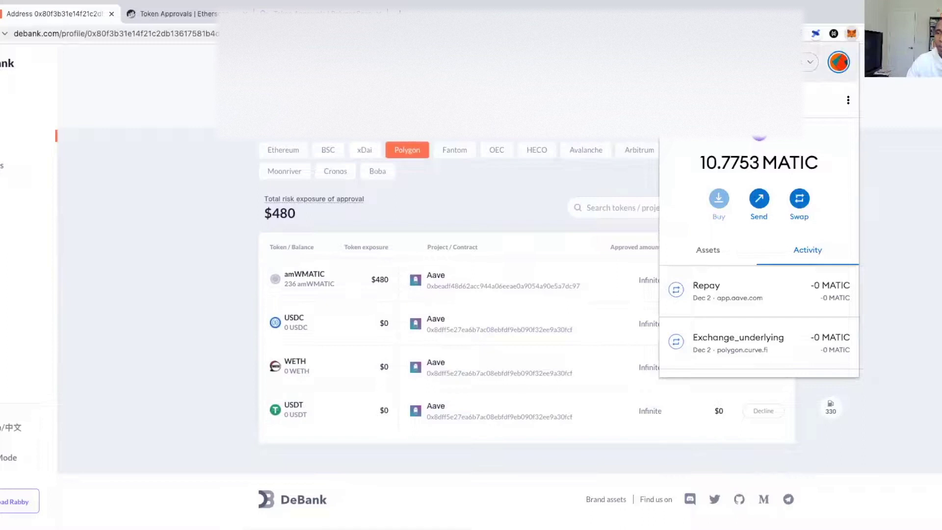
pyautogui.click(780, 63)
pyautogui.scroll(-3, 754, 236)
pyautogui.scroll(-2, 755, 236)
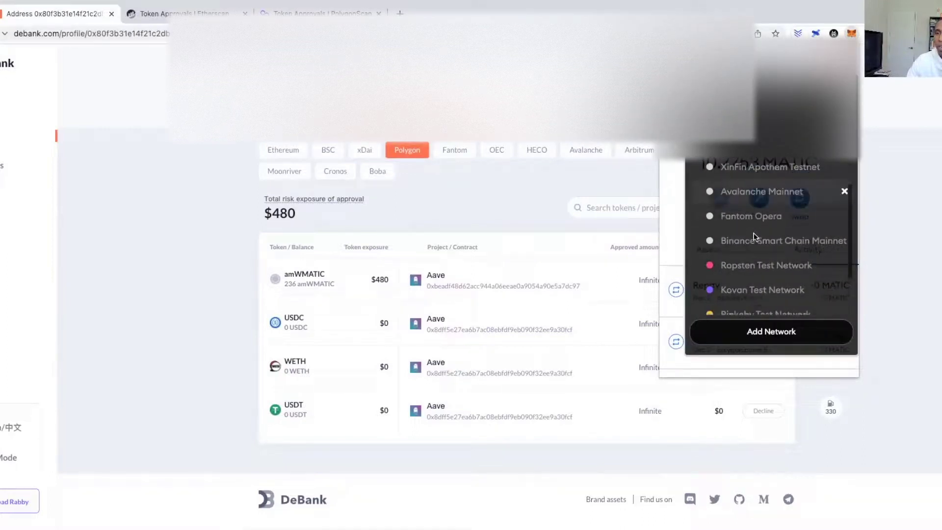
pyautogui.scroll(-2, 755, 235)
pyautogui.scroll(5, 759, 243)
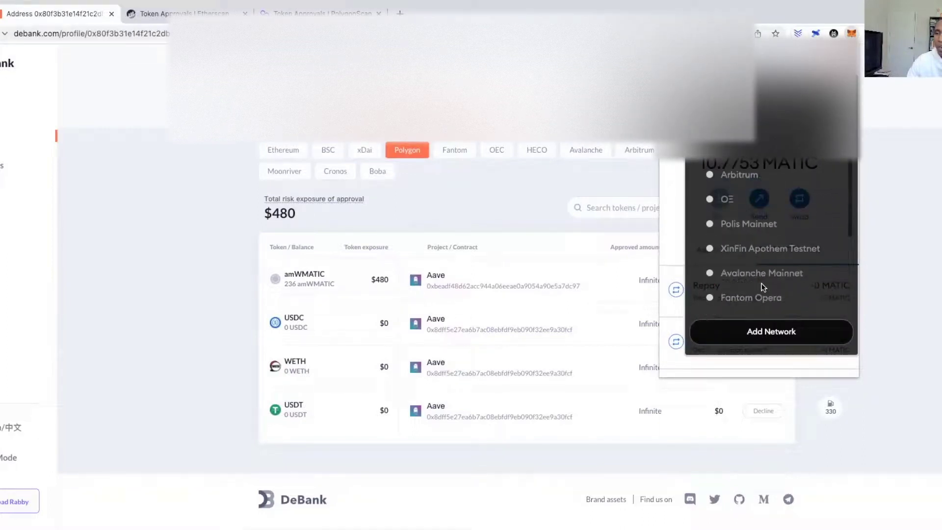
pyautogui.click(761, 273)
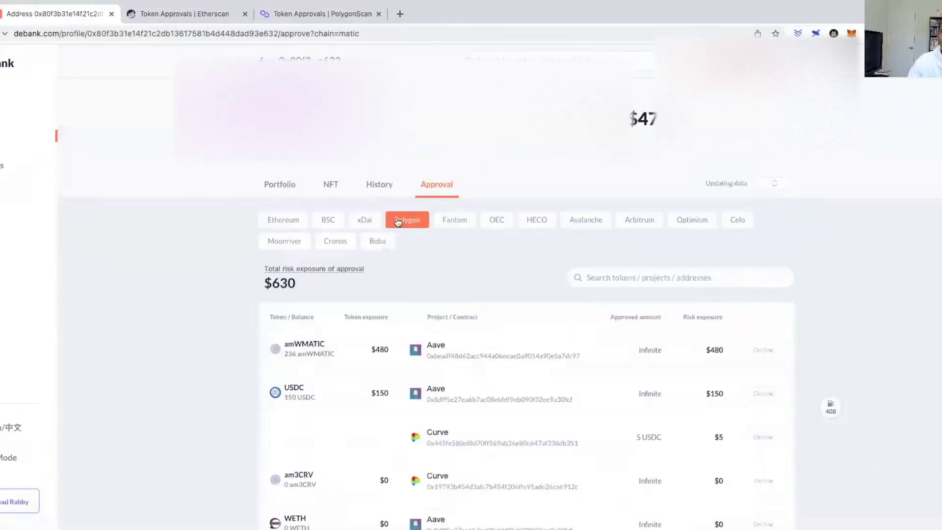
pyautogui.click(591, 228)
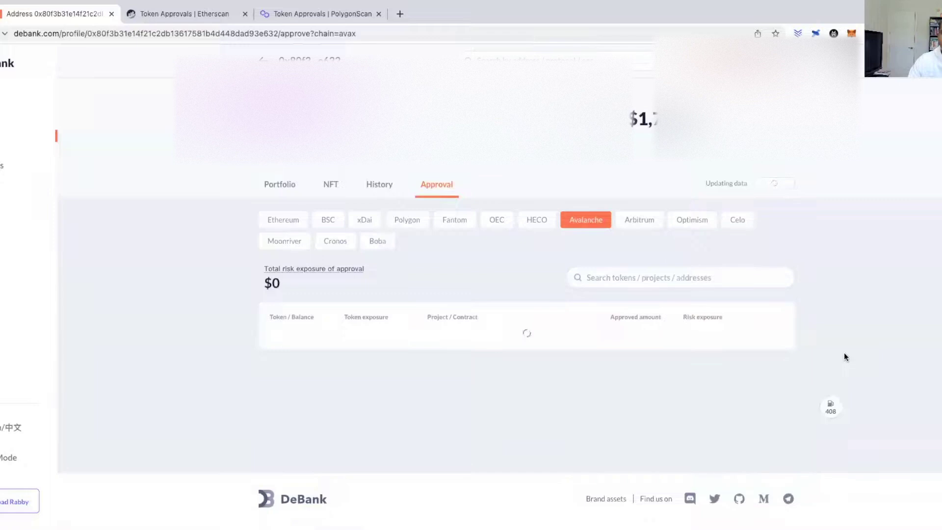
pyautogui.scroll(-3, 845, 353)
pyautogui.scroll(-3, 844, 353)
pyautogui.scroll(-3, 844, 353)
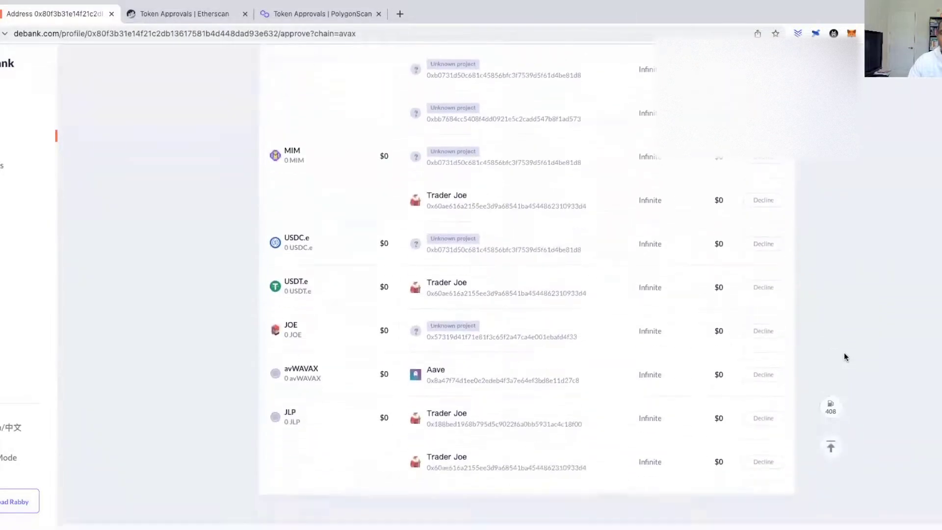
pyautogui.scroll(-2, 845, 353)
pyautogui.scroll(5, 844, 353)
pyautogui.scroll(3, 844, 353)
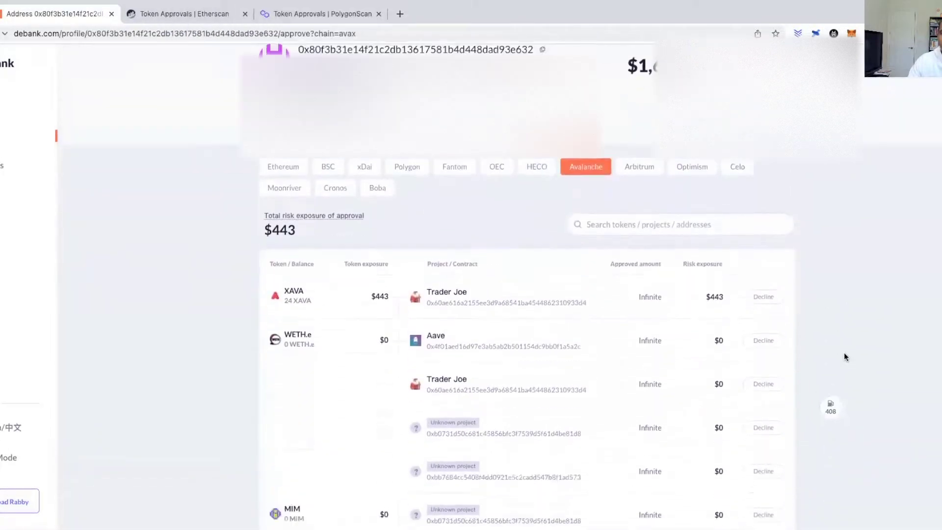
pyautogui.scroll(-3, 845, 353)
pyautogui.scroll(-3, 845, 353)
pyautogui.scroll(-2, 844, 353)
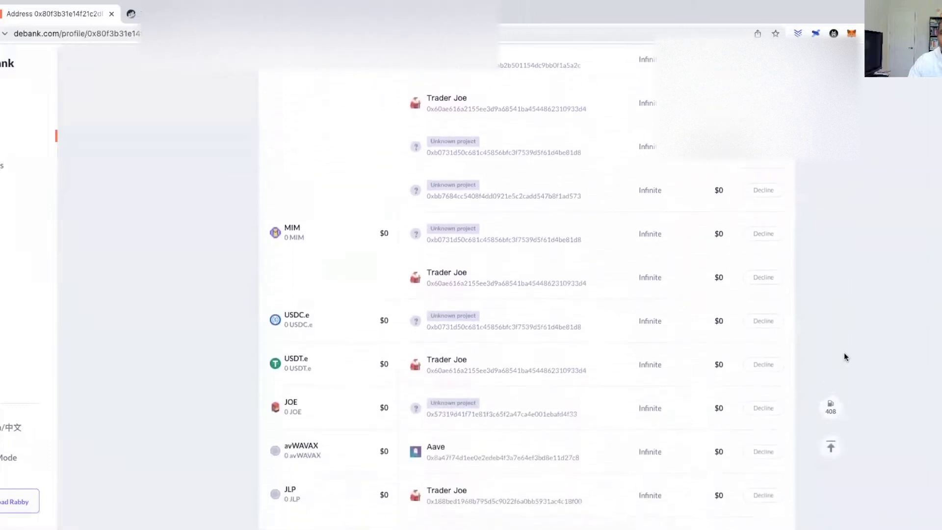
pyautogui.scroll(-2, 845, 353)
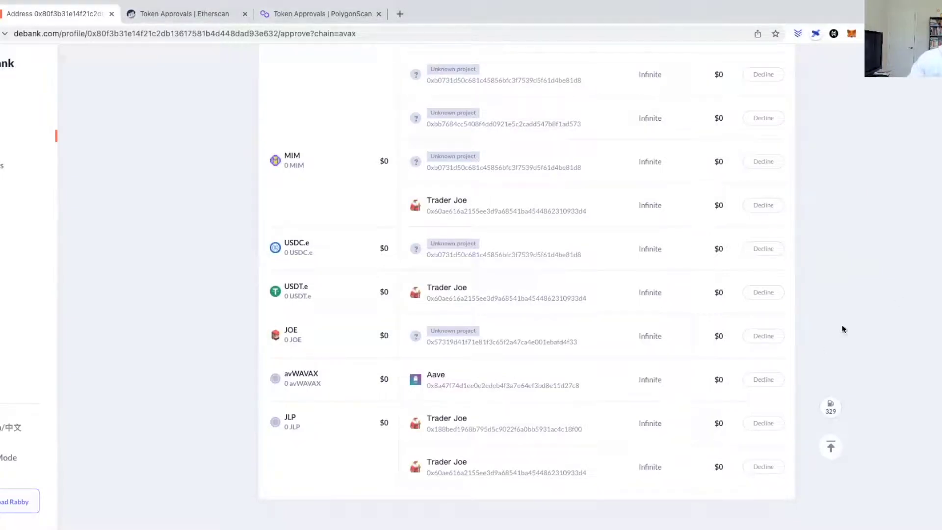
pyautogui.scroll(1, 788, 368)
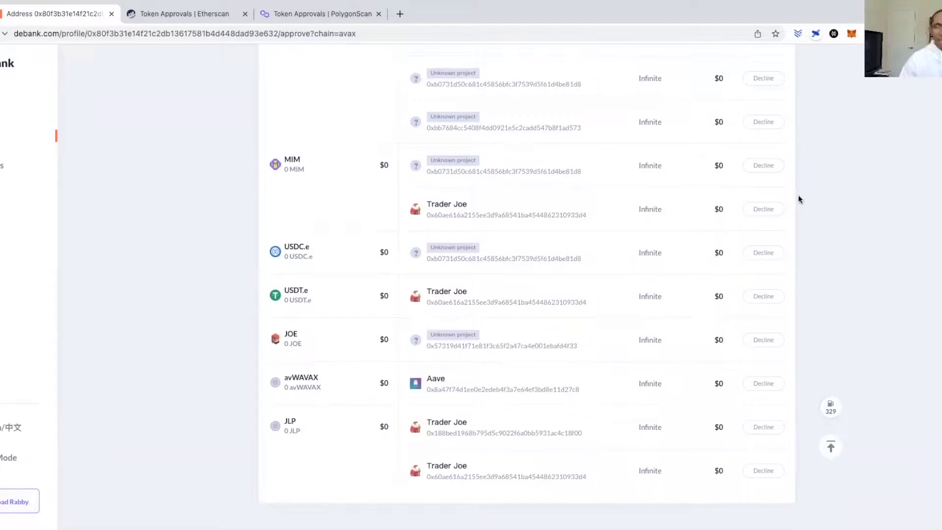
pyautogui.scroll(5, 831, 150)
pyautogui.scroll(3, 800, 159)
pyautogui.scroll(2, 780, 178)
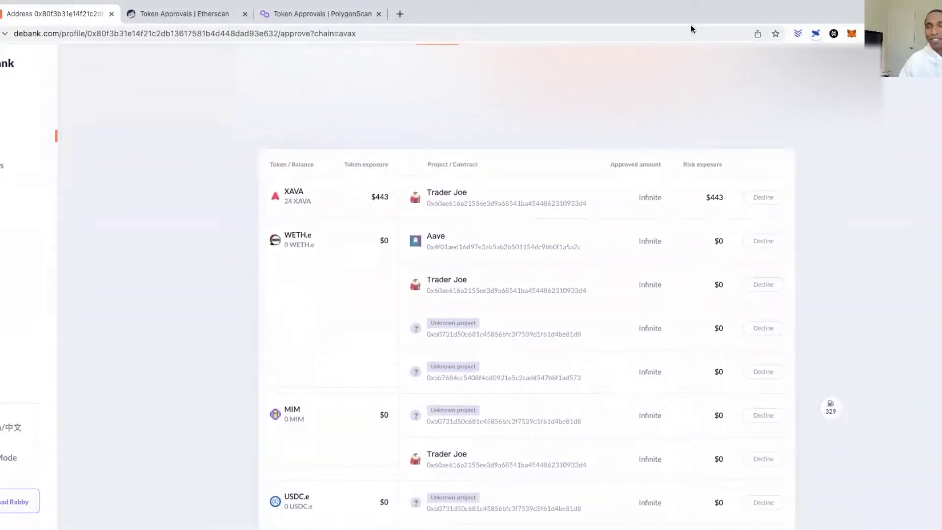
# - Filter DeBank to Fantom, switch MetaMask to Fantom Opera, and decline the infinite USDC approval
pyautogui.click(454, 220)
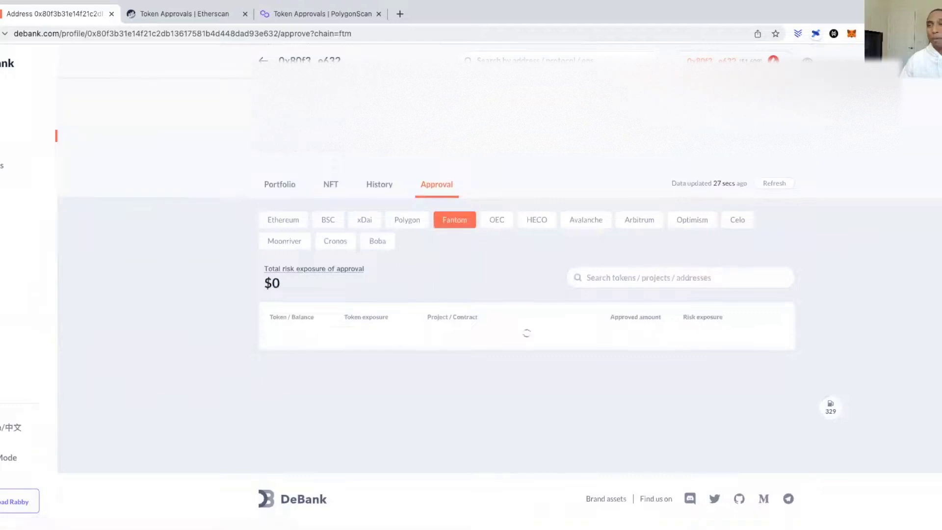
pyautogui.click(852, 32)
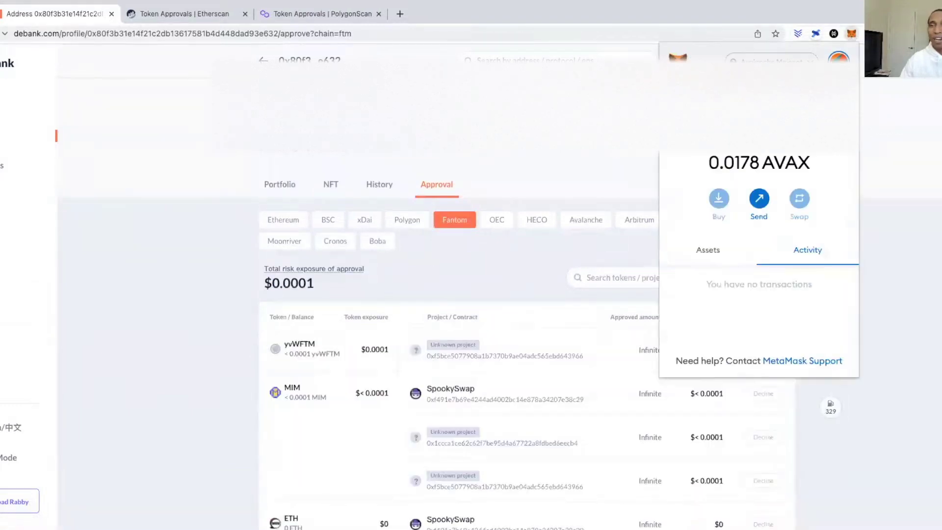
pyautogui.click(758, 85)
pyautogui.scroll(-3, 758, 222)
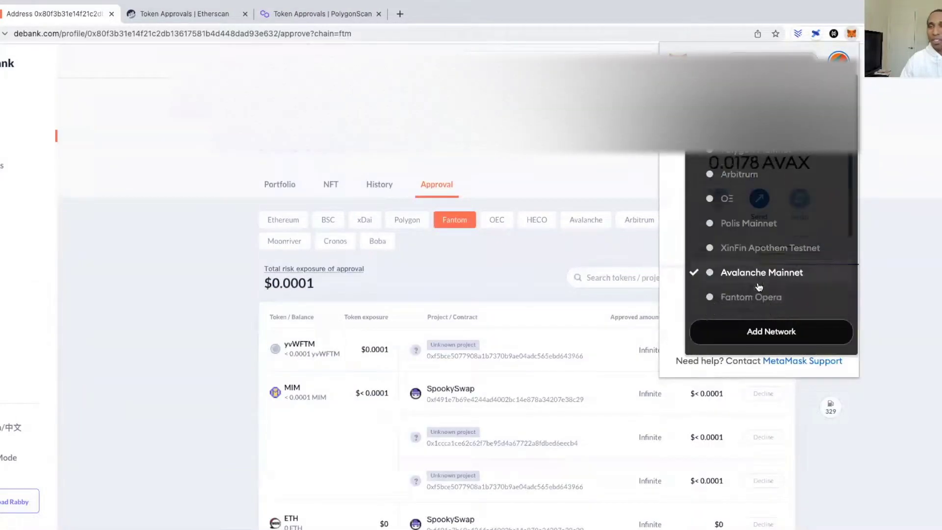
pyautogui.click(750, 280)
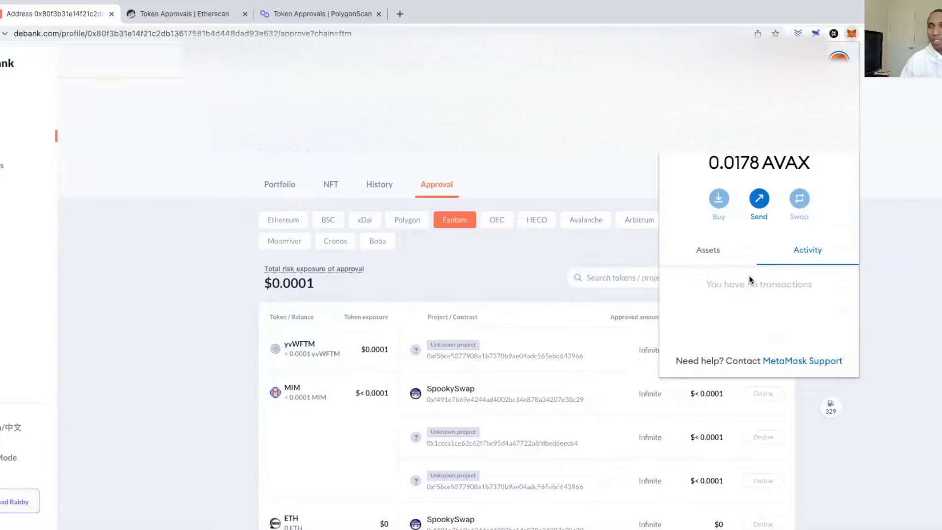
pyautogui.click(926, 288)
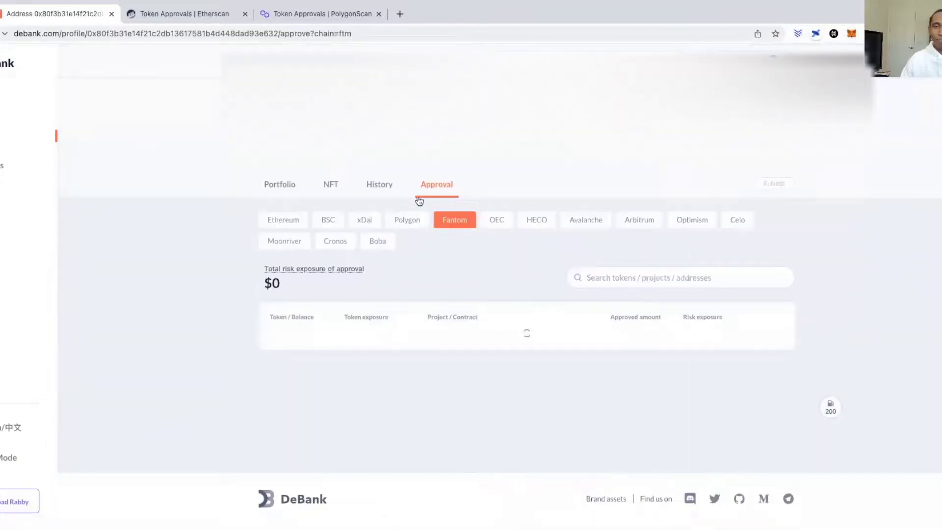
pyautogui.scroll(-5, 752, 334)
pyautogui.scroll(-5, 752, 335)
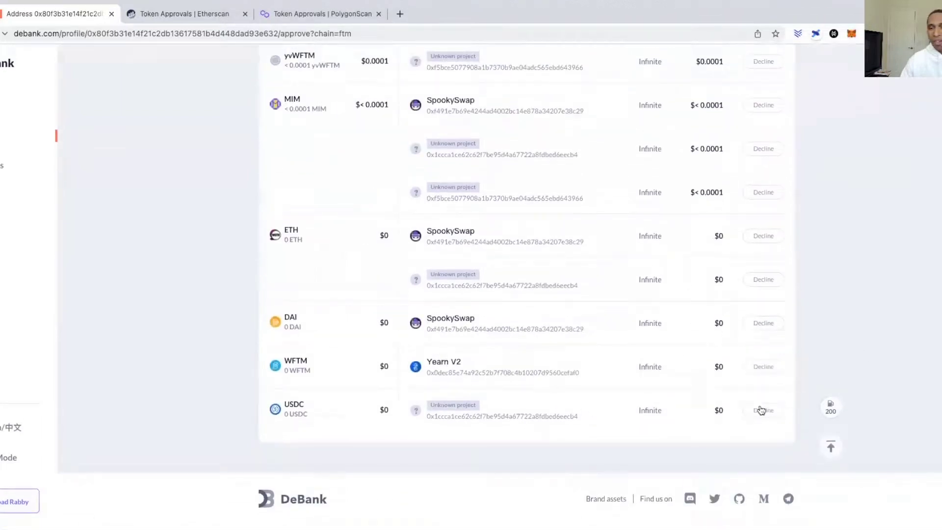
pyautogui.click(770, 414)
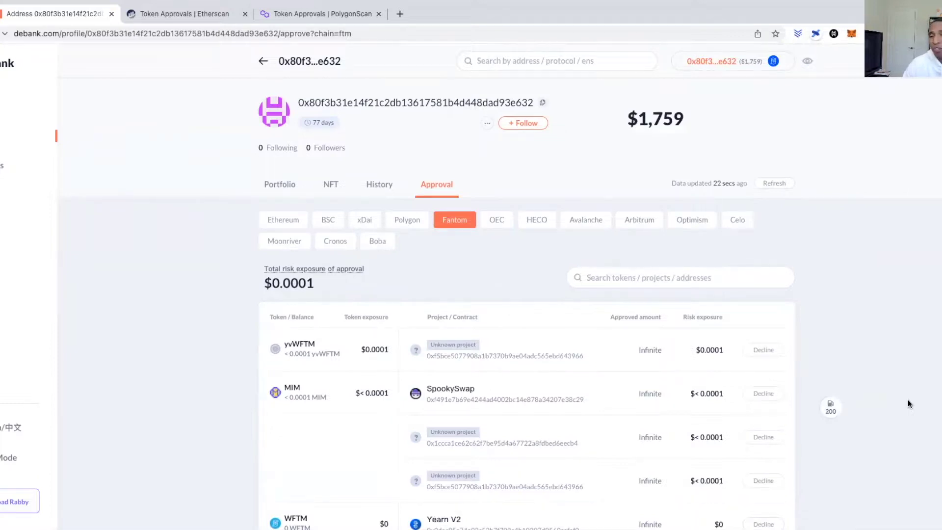
pyautogui.scroll(-5, 909, 402)
pyautogui.scroll(-3, 909, 402)
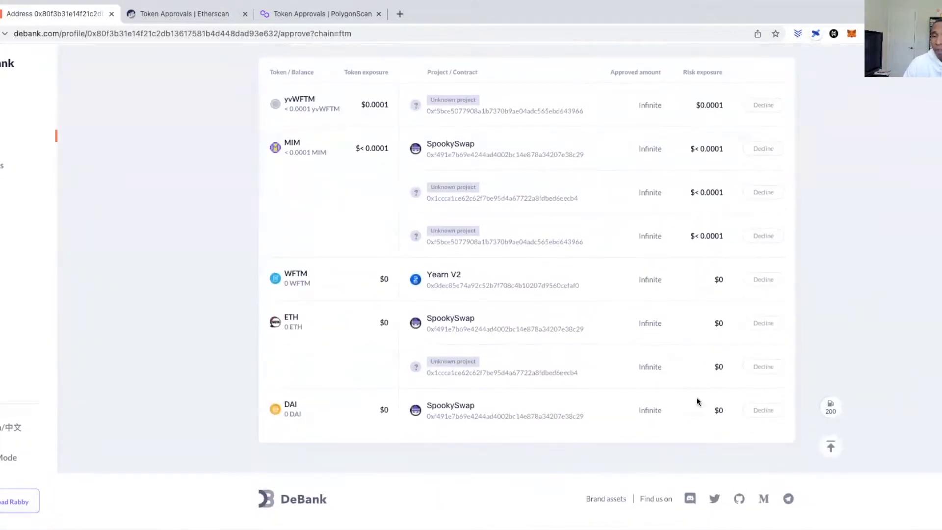